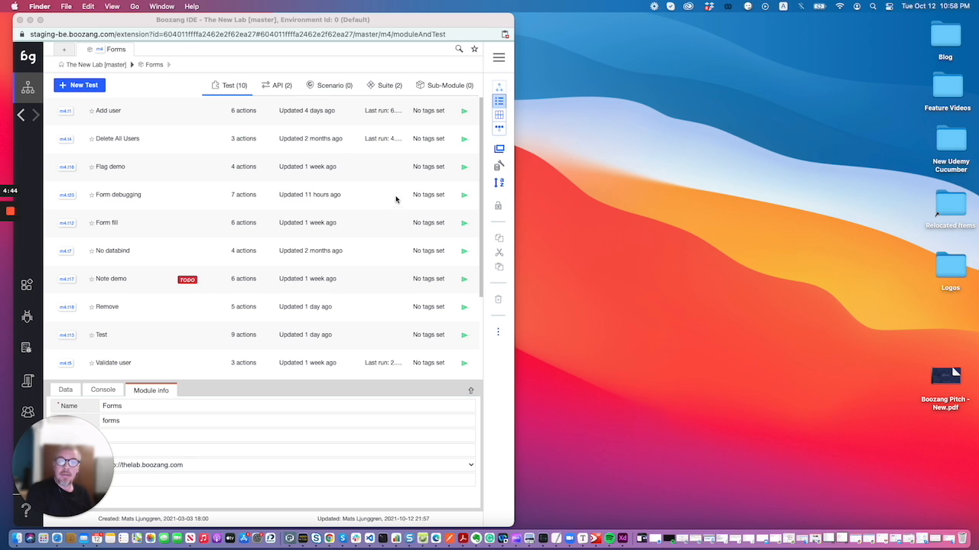
# - Review the actions of the Form fill in API and Form fill load test API tests in the Forms module
pyautogui.click(273, 88)
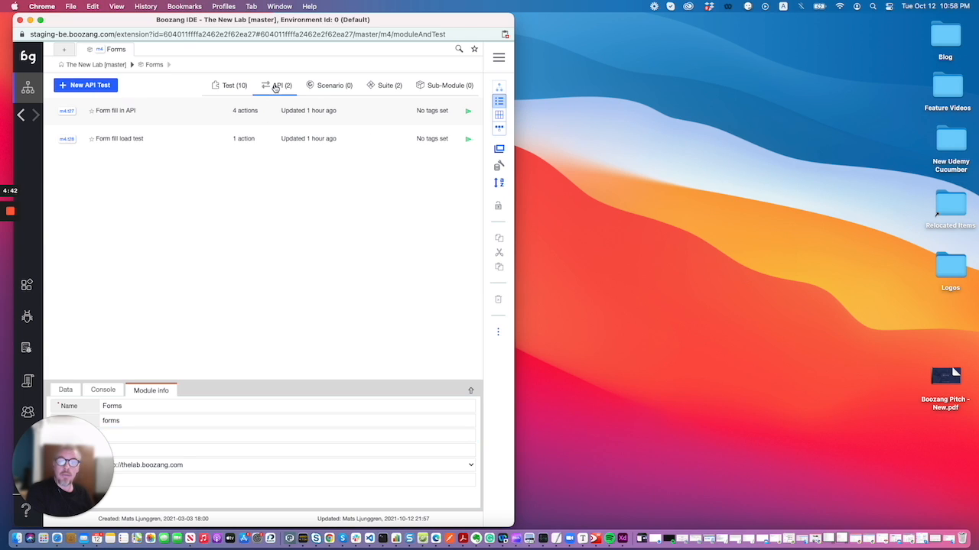
pyautogui.click(125, 111)
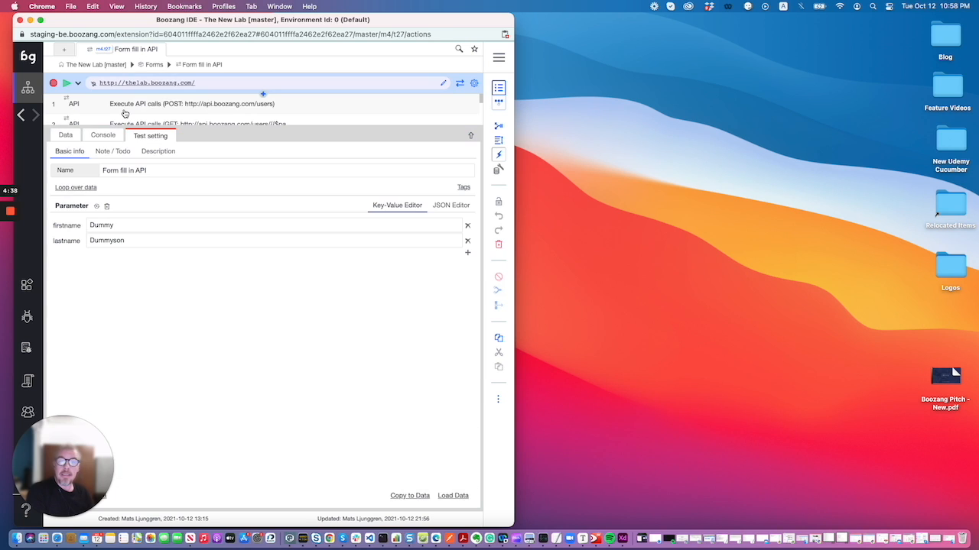
pyautogui.moveTo(235, 127); pyautogui.dragTo(251, 290)
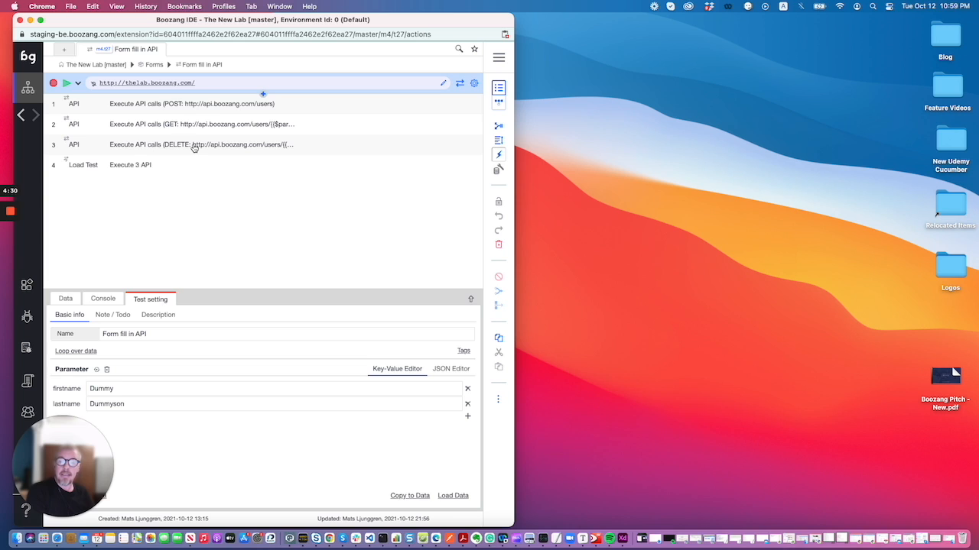
pyautogui.click(156, 64)
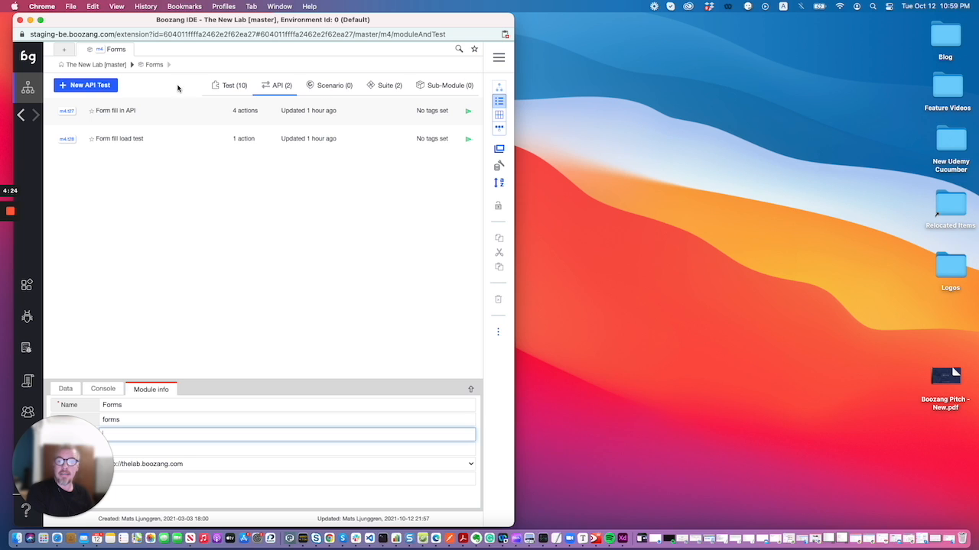
pyautogui.click(128, 140)
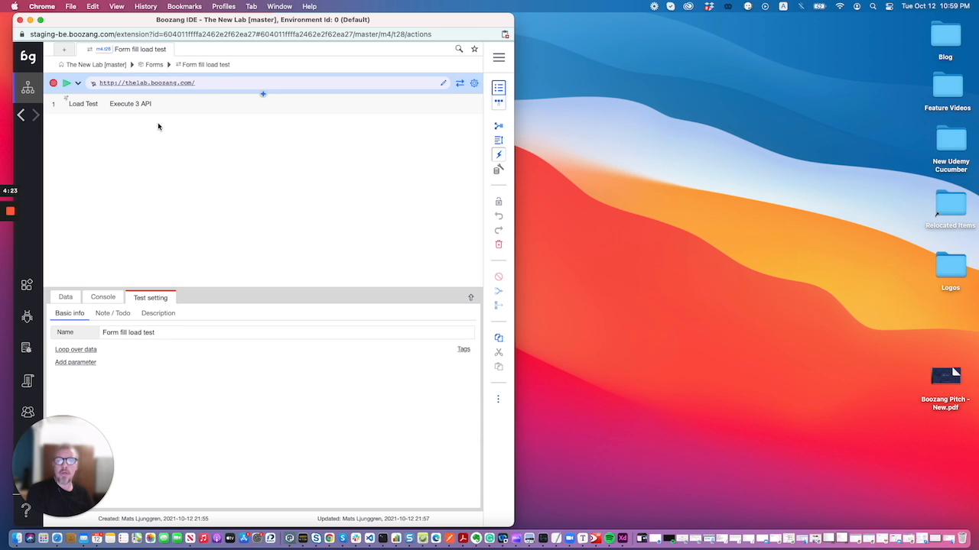
# - Open the application under test at its Form Fill page and show the users in the database
pyautogui.click(218, 83)
pyautogui.click(541, 66)
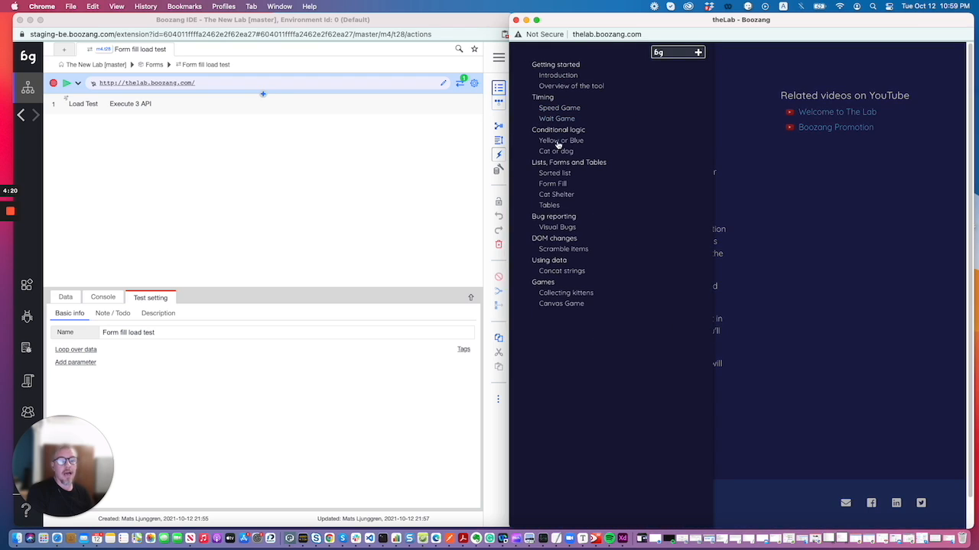
pyautogui.click(554, 185)
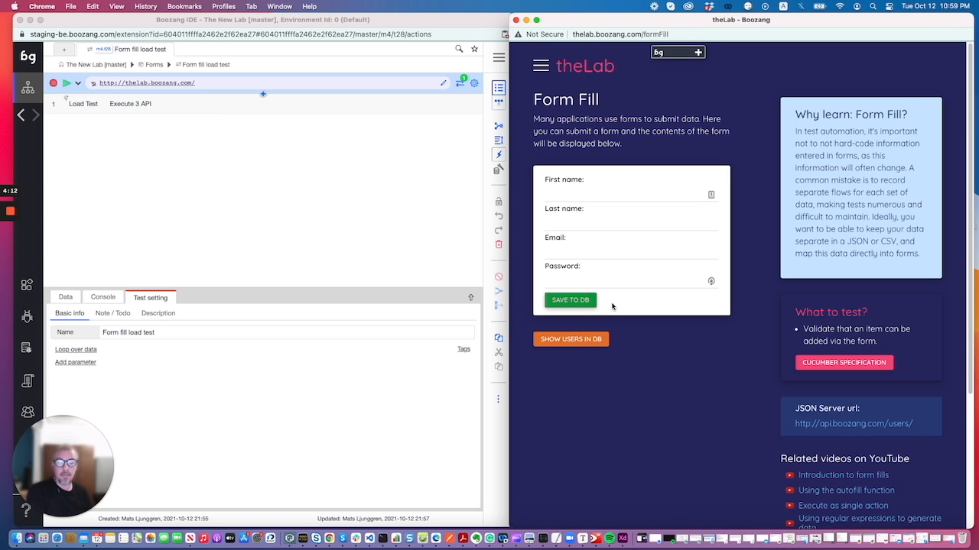
pyautogui.click(565, 341)
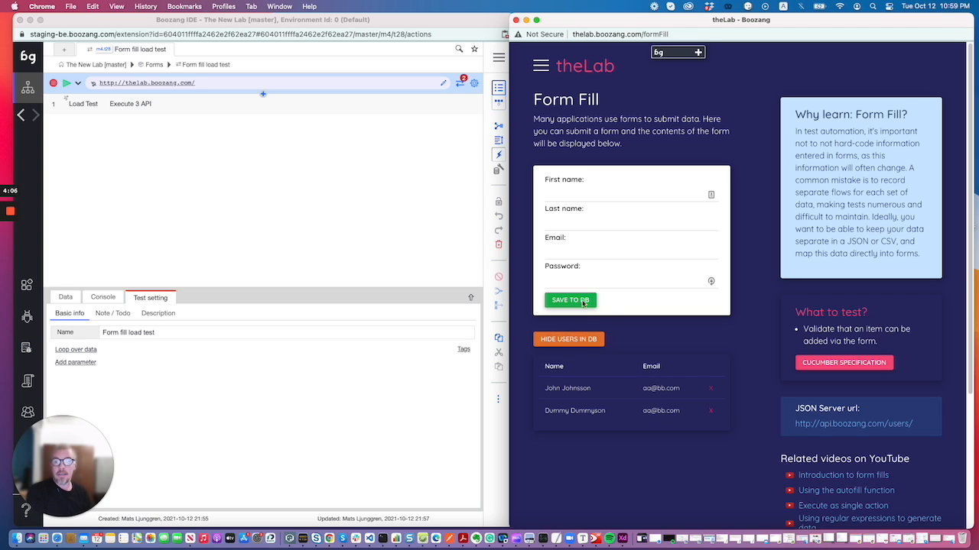
pyautogui.click(154, 66)
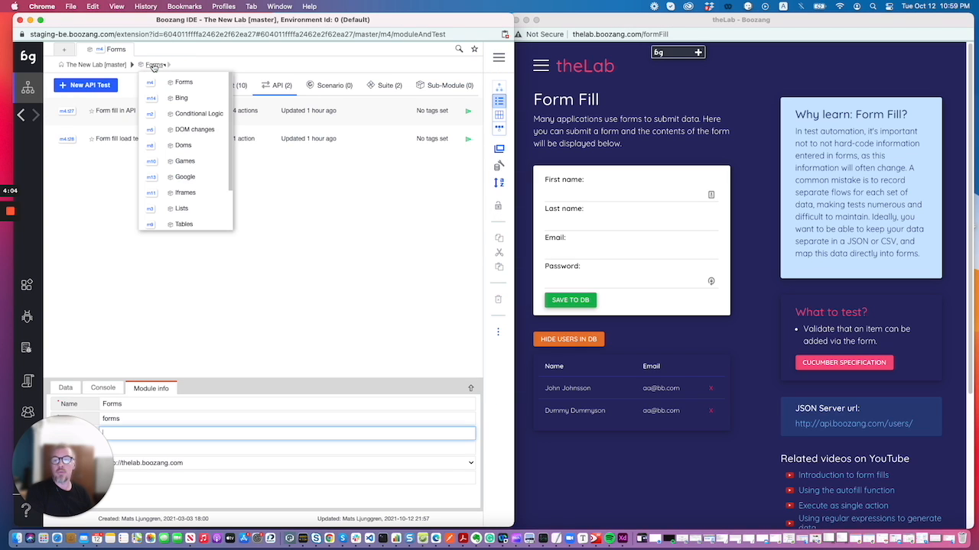
pyautogui.click(322, 217)
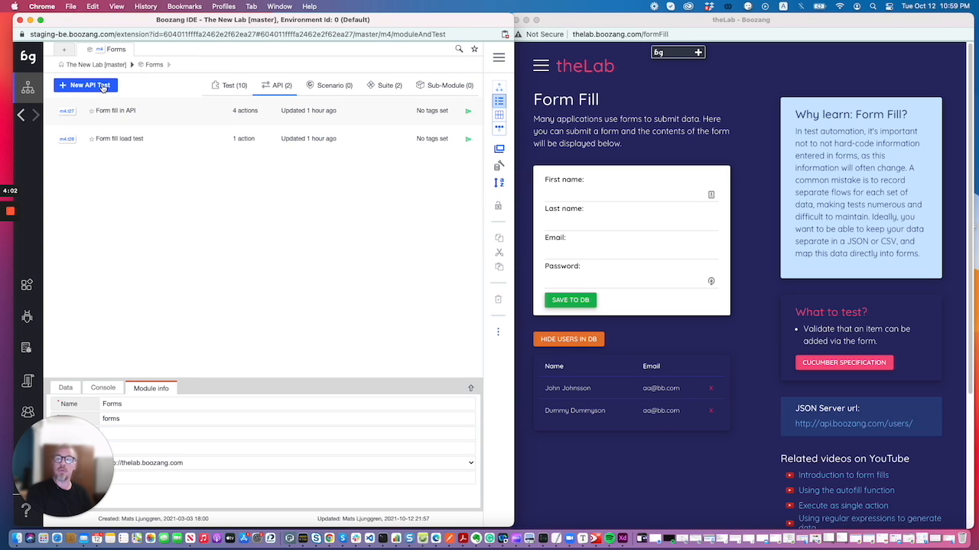
pyautogui.click(103, 87)
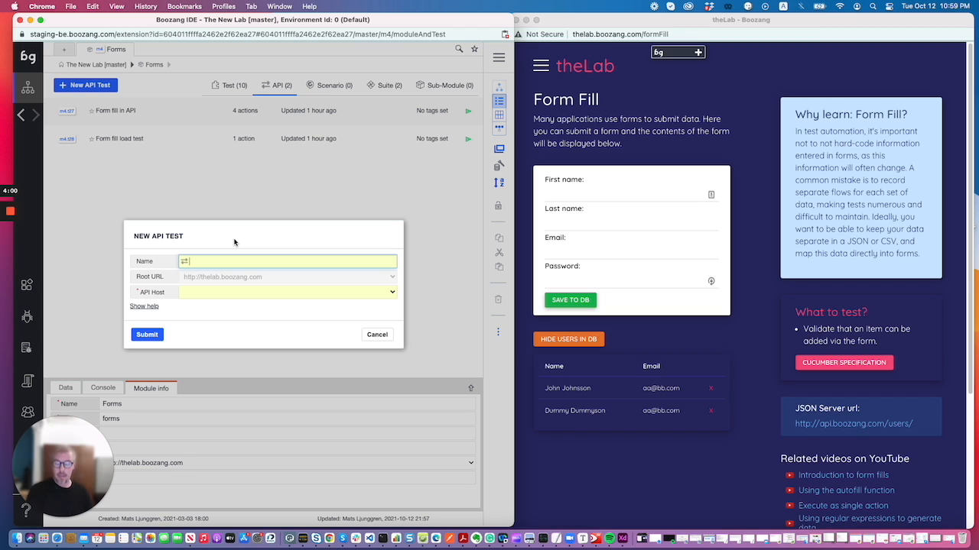
pyautogui.write('Load tes')
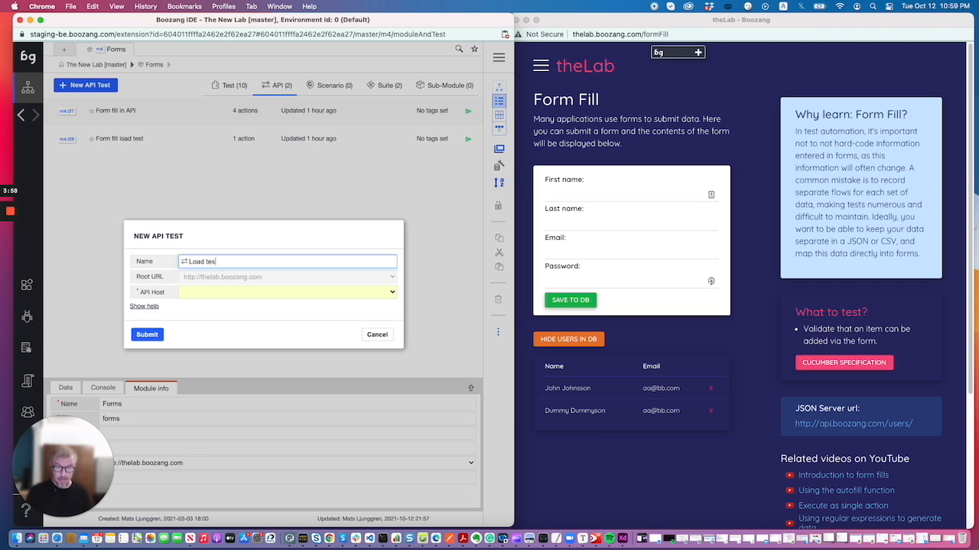
pyautogui.click(221, 292)
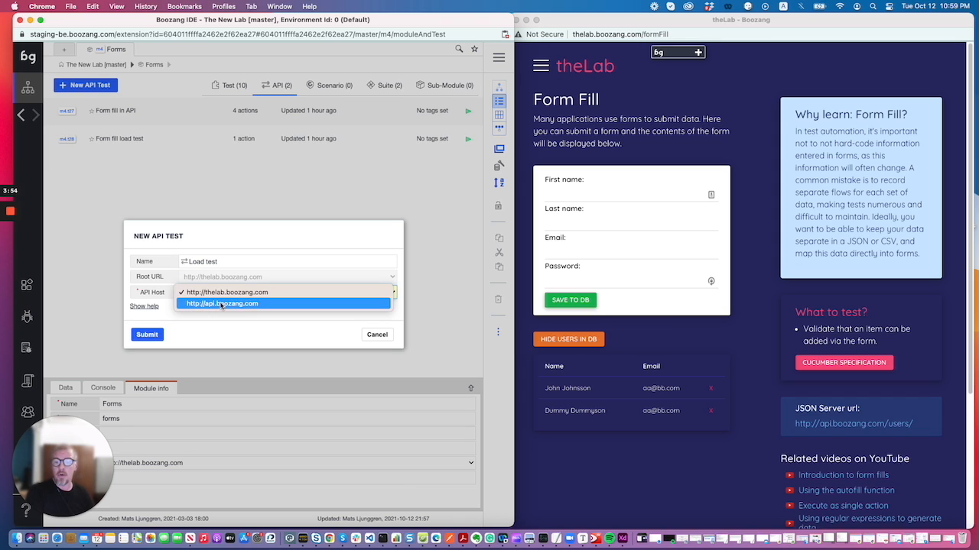
pyautogui.click(221, 304)
pyautogui.click(154, 337)
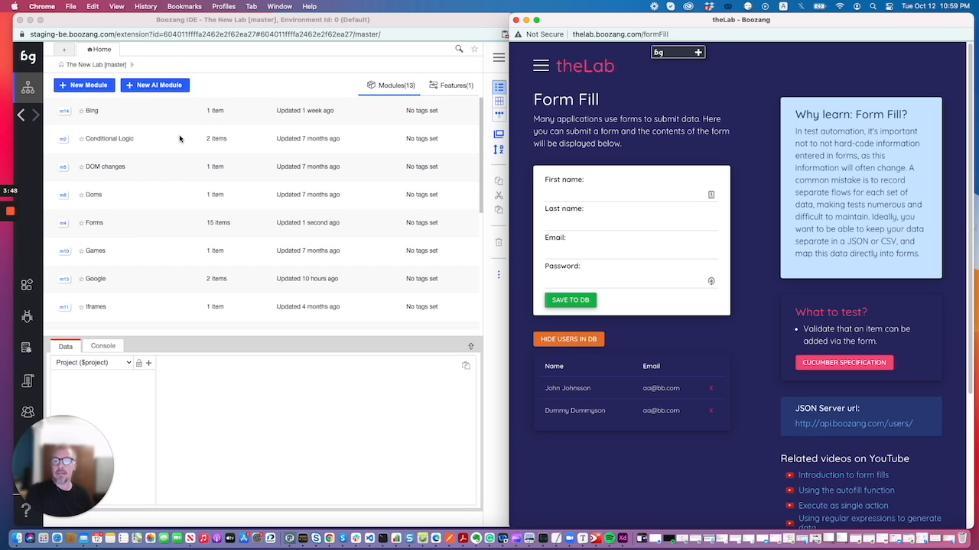
# - Open the new Load test from the Forms module and delete its default GET API action
pyautogui.click(96, 224)
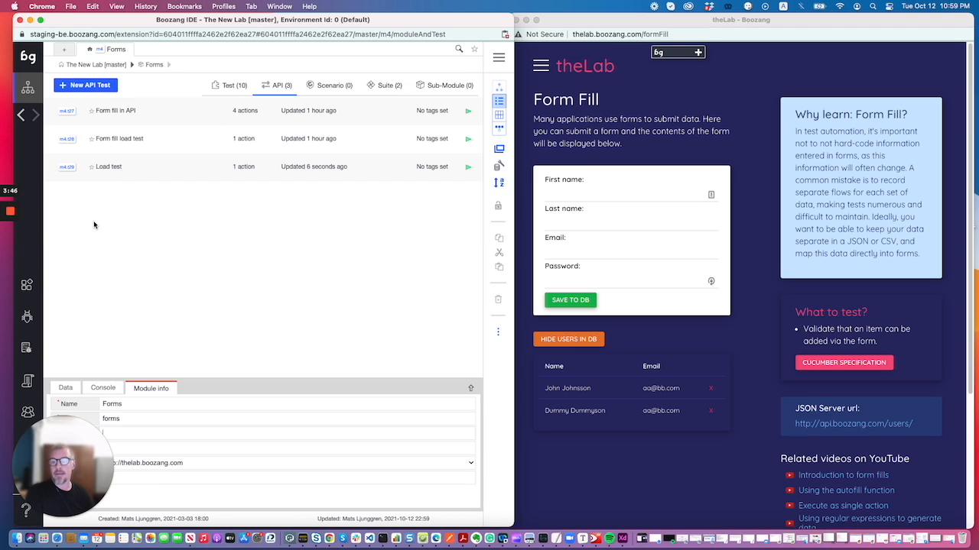
pyautogui.click(105, 169)
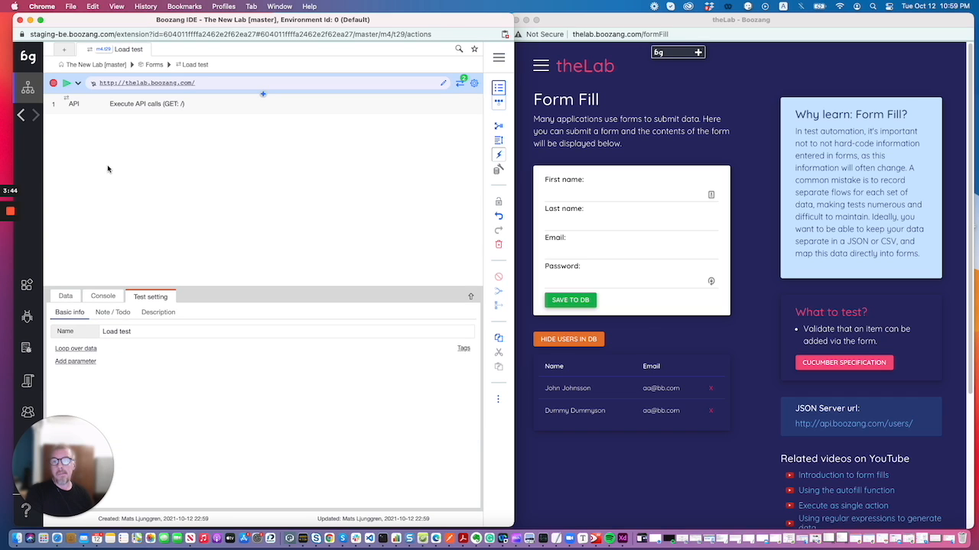
pyautogui.click(203, 109)
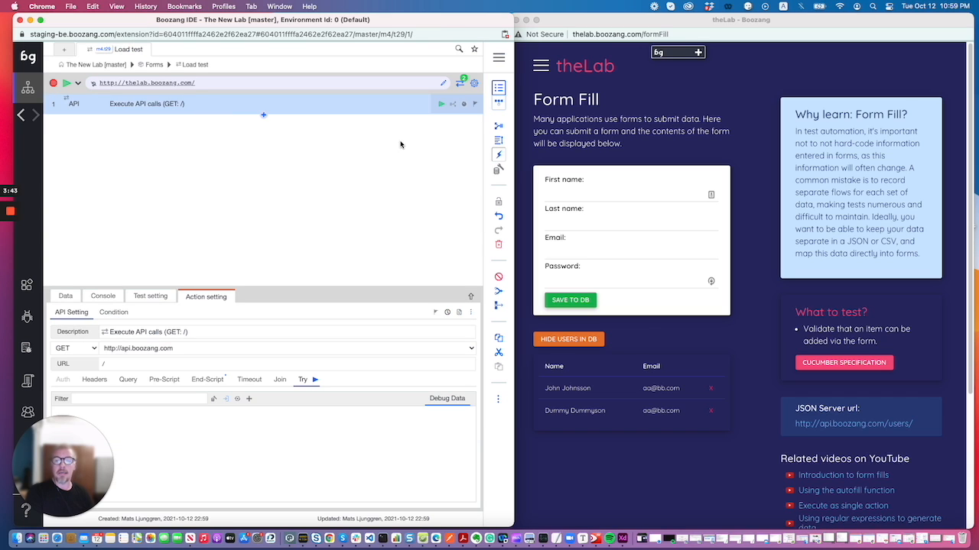
pyautogui.click(499, 244)
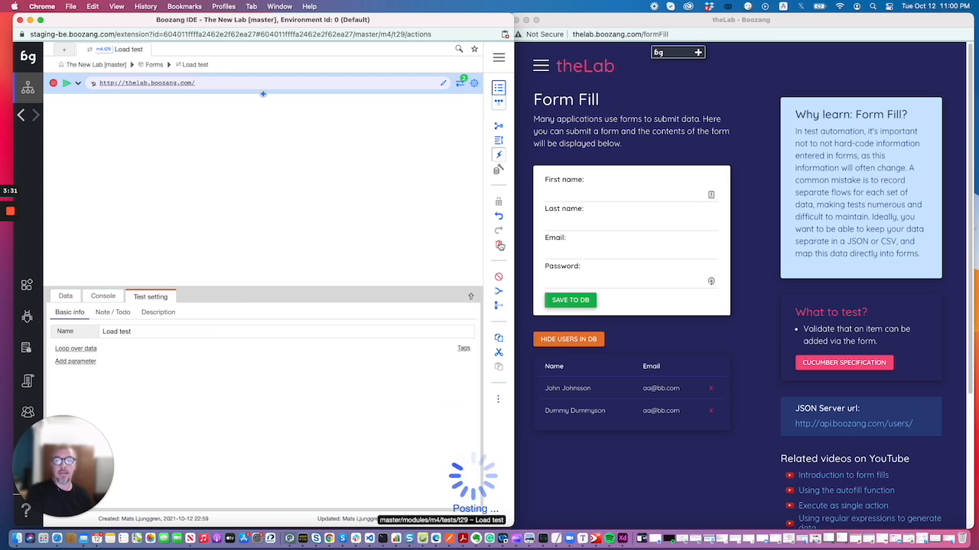
# - Add a Load test action to the empty test and enlarge its settings area
pyautogui.click(263, 95)
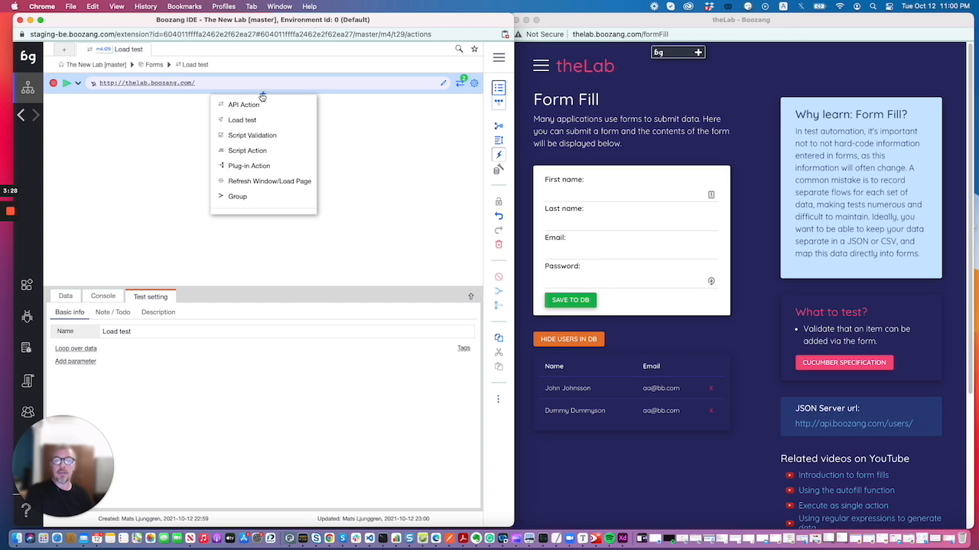
pyautogui.click(257, 119)
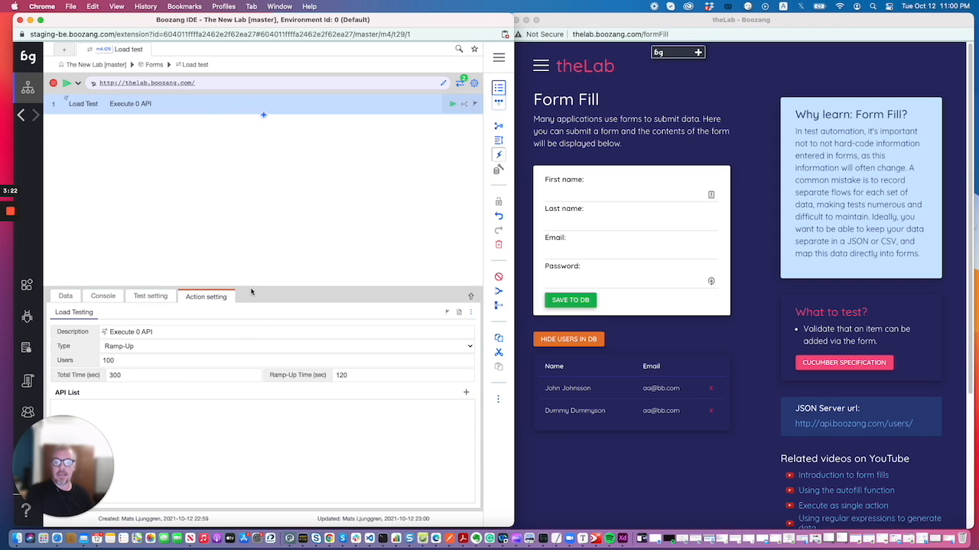
pyautogui.moveTo(253, 286); pyautogui.dragTo(266, 224)
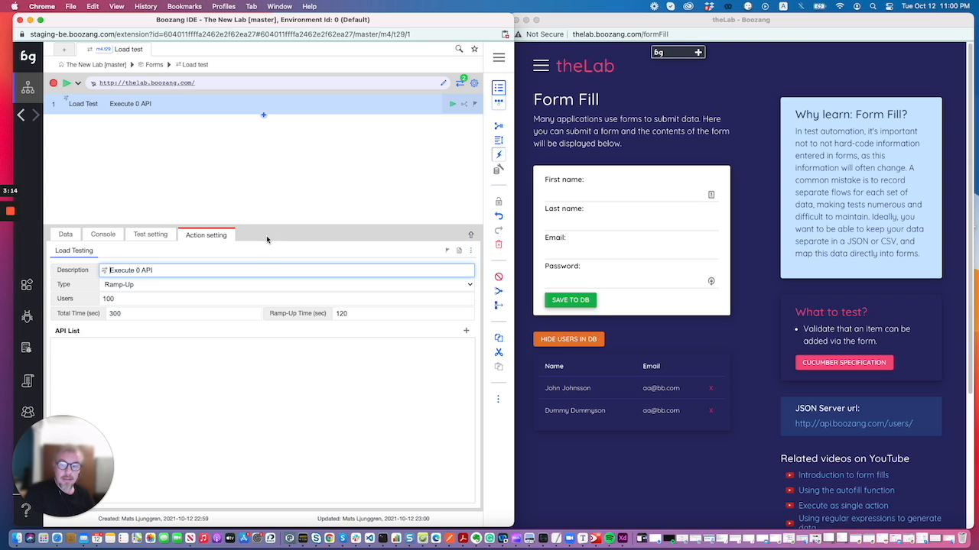
# - Add the Forms module's POST, GET and DELETE user calls to the load test's API list in that order
pyautogui.click(466, 334)
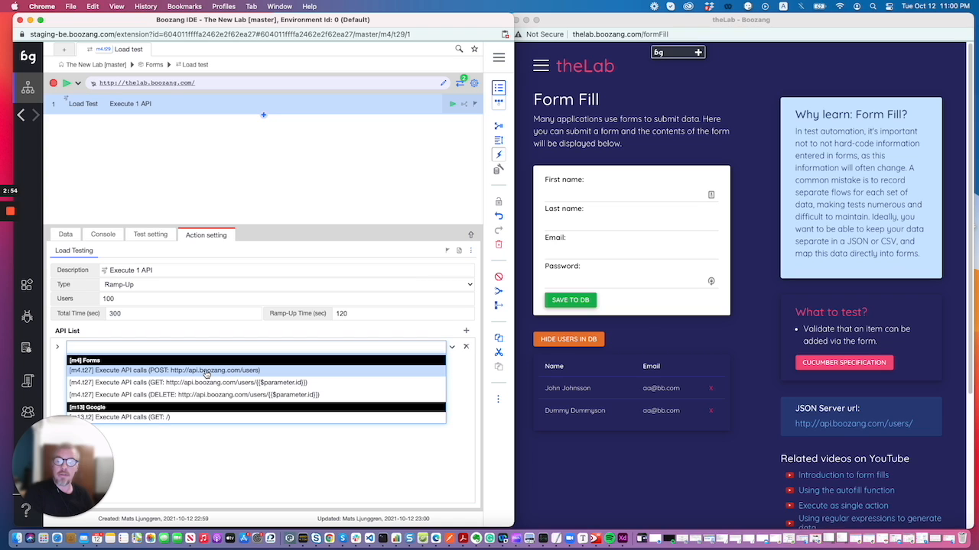
pyautogui.click(148, 372)
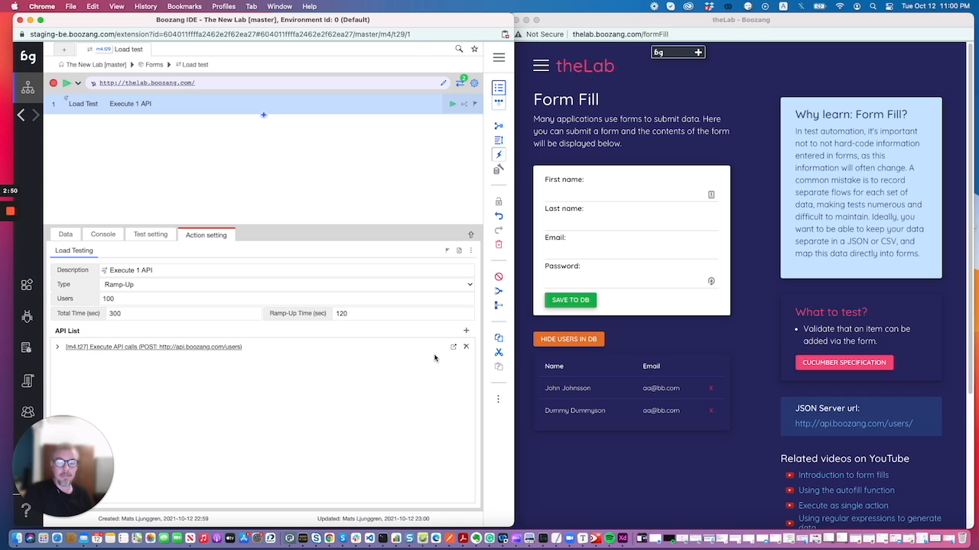
pyautogui.click(466, 330)
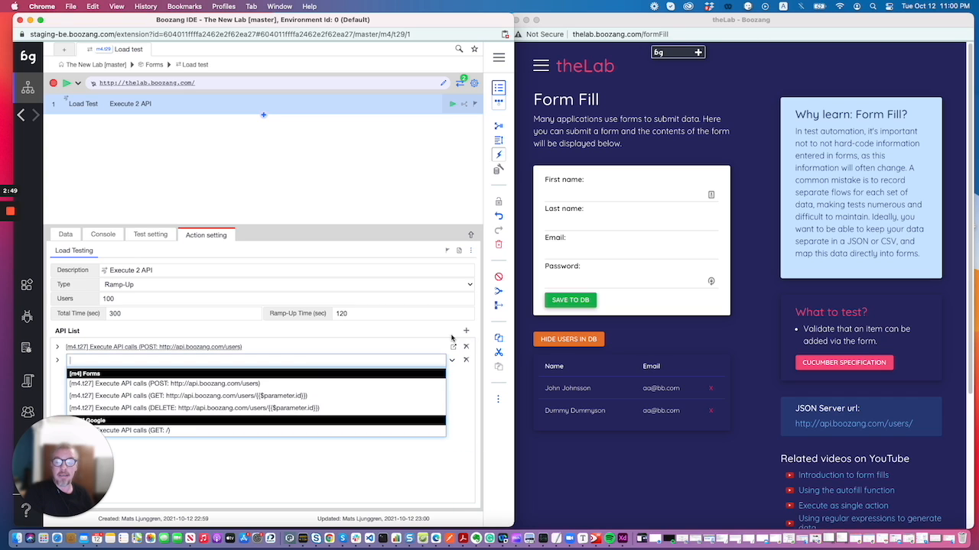
pyautogui.click(166, 400)
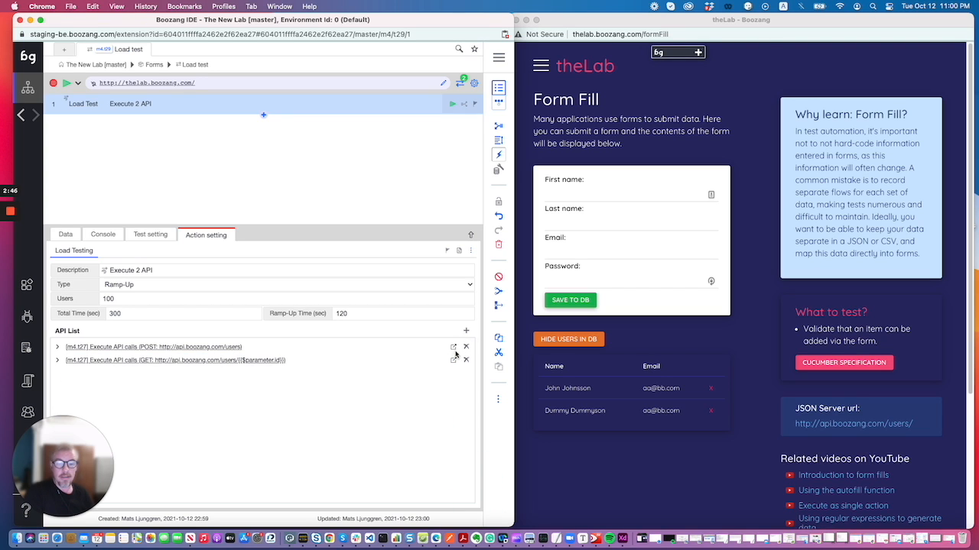
pyautogui.click(466, 332)
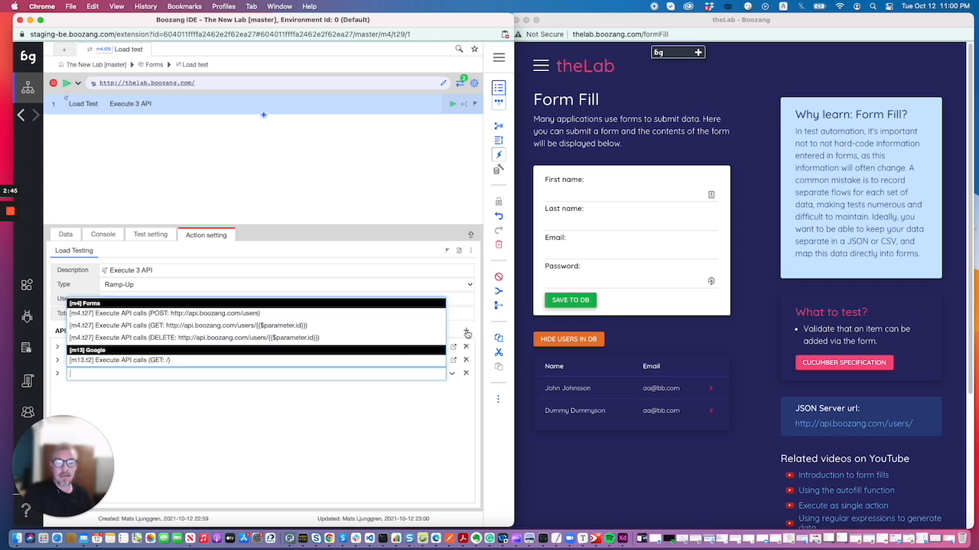
pyautogui.click(256, 338)
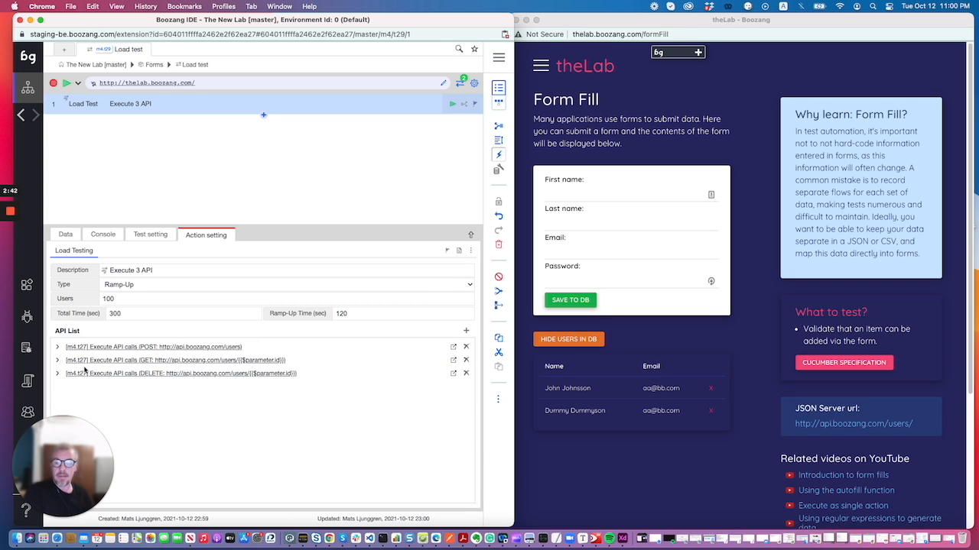
# - Expand the POST call in the API list and examine its pre-script and end-script
pyautogui.click(265, 231)
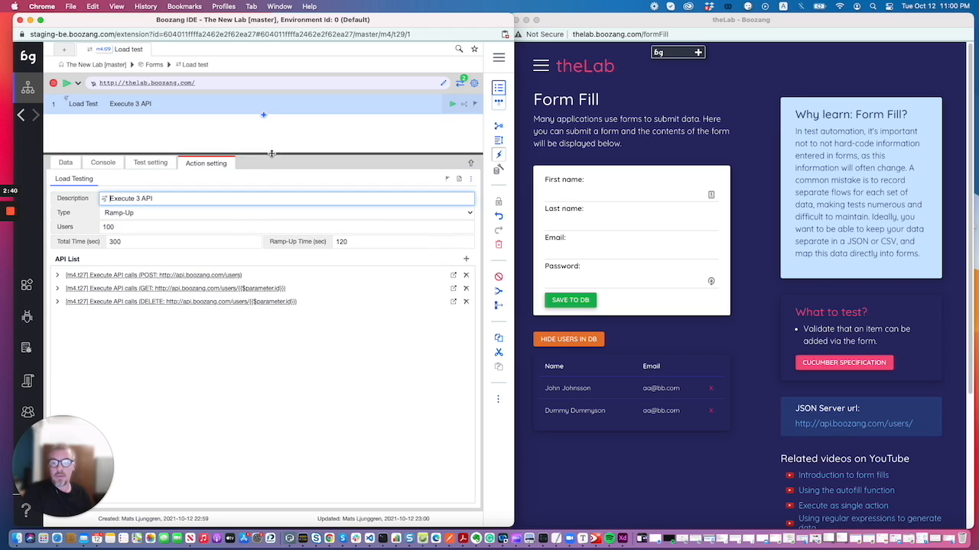
pyautogui.click(57, 275)
pyautogui.click(367, 342)
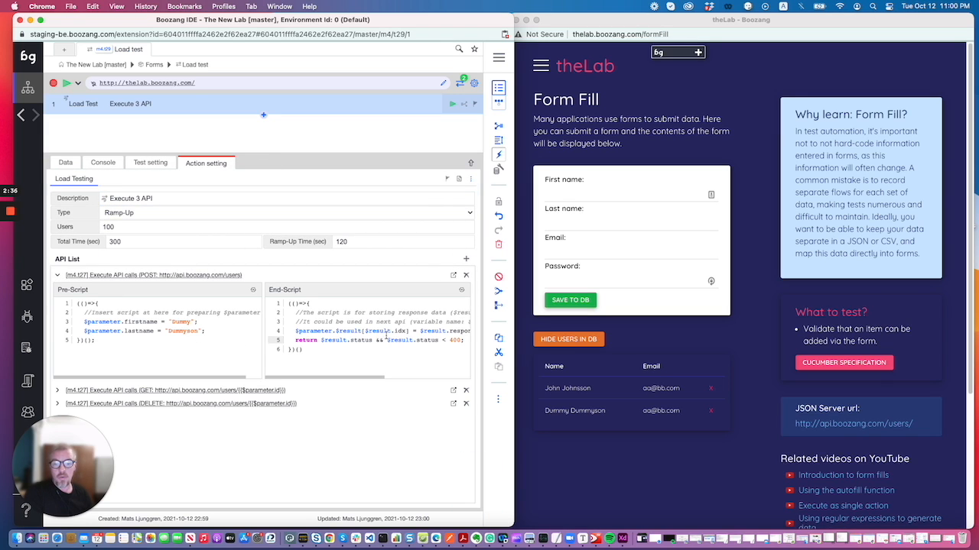
pyautogui.click(365, 331)
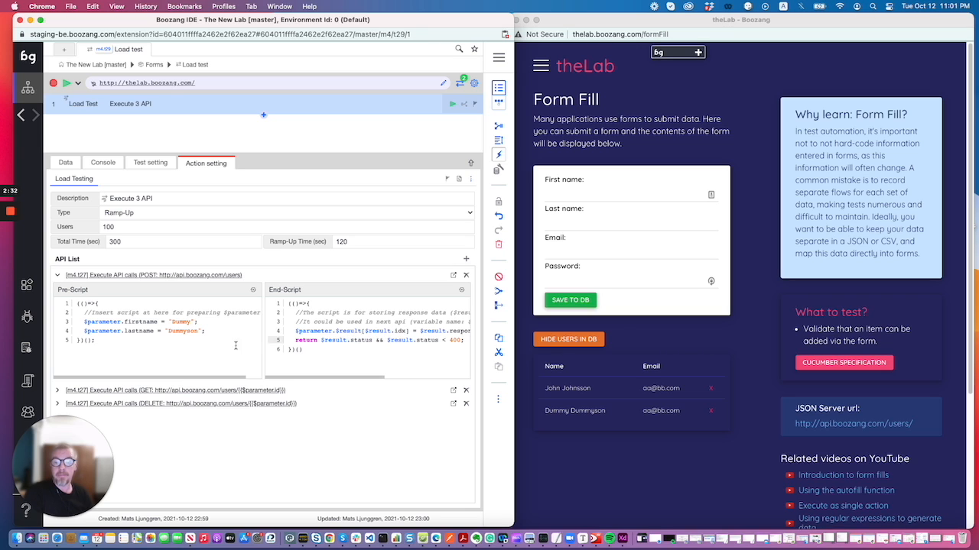
# - Expand the GET call, compare its pre-script with the POST call's scripts to see how the id is passed, and collapse it
pyautogui.click(58, 391)
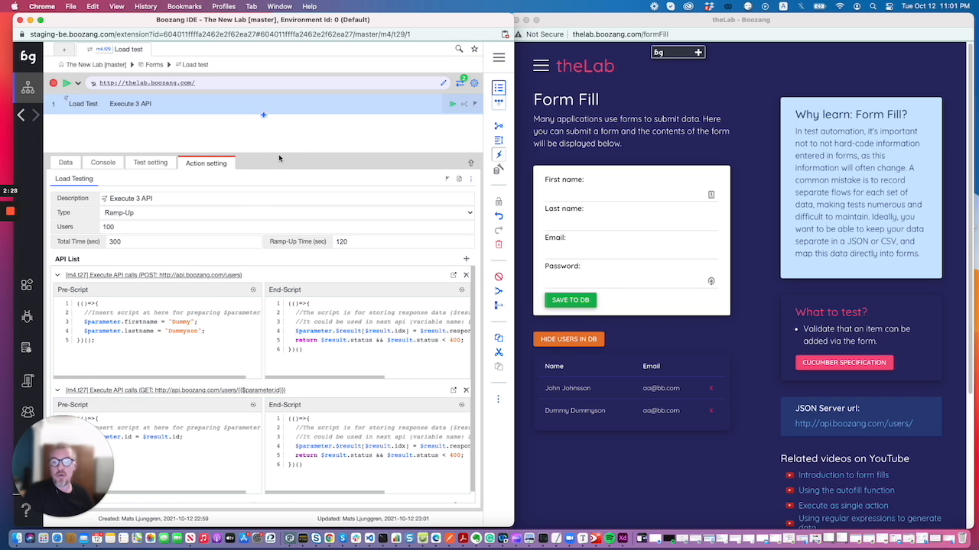
pyautogui.scroll(-1, 206, 396)
pyautogui.click(159, 409)
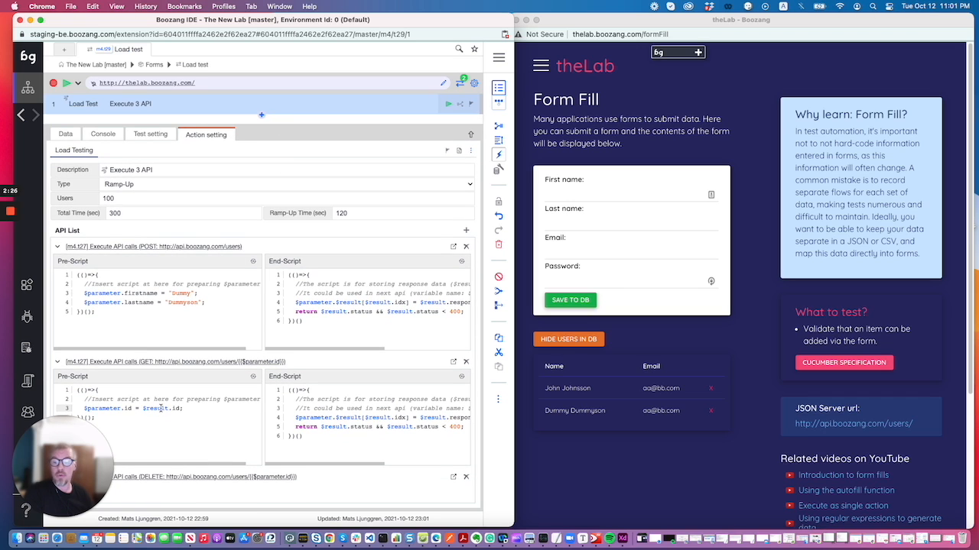
pyautogui.click(169, 284)
pyautogui.click(304, 303)
pyautogui.click(329, 310)
pyautogui.click(348, 294)
pyautogui.click(350, 285)
pyautogui.click(325, 303)
pyautogui.click(357, 285)
pyautogui.click(332, 296)
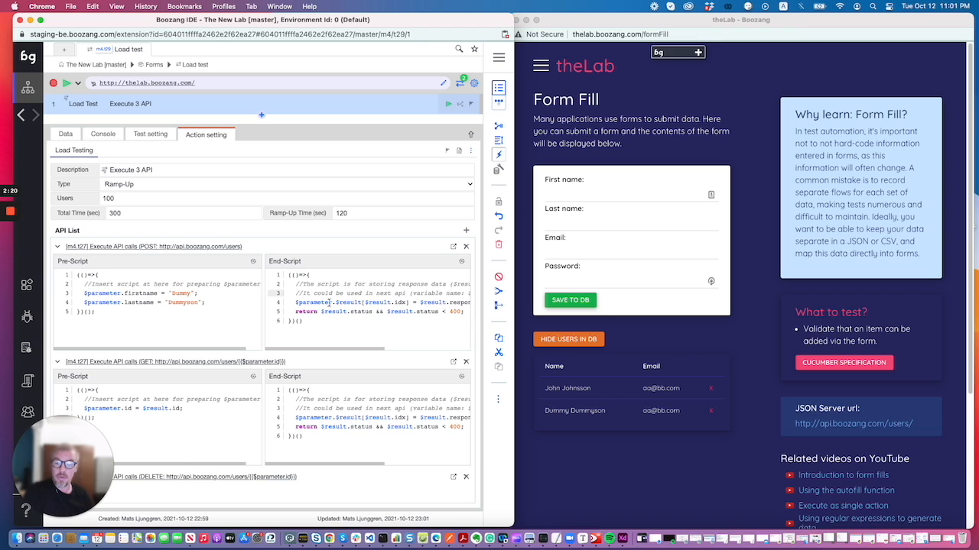
pyautogui.click(124, 409)
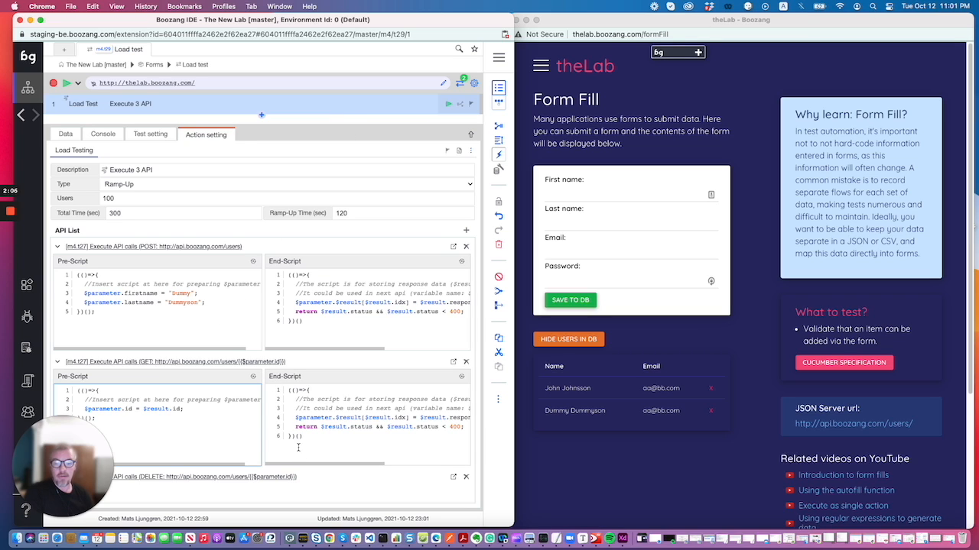
pyautogui.click(57, 362)
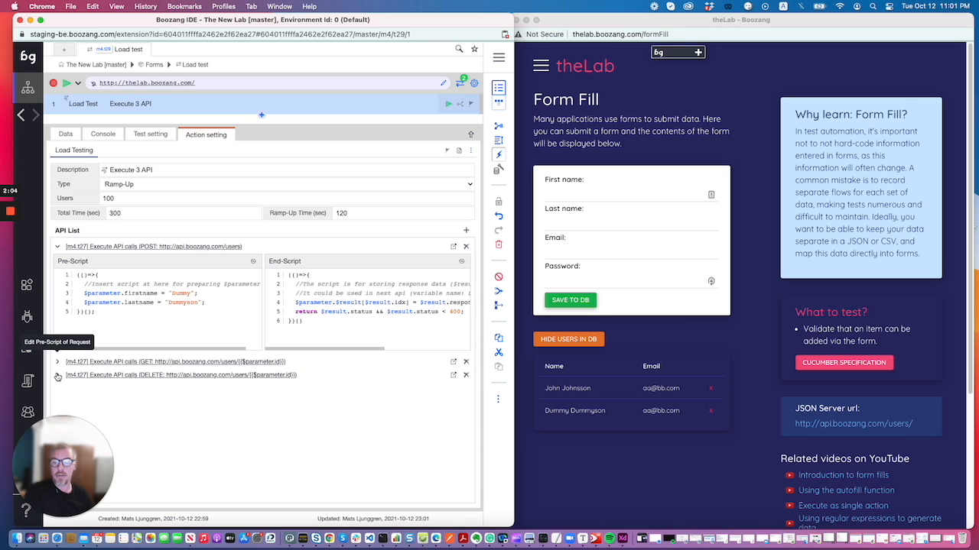
# - Expand the DELETE call in the API list, examine its pre-script and end-script, and collapse the POST call
pyautogui.click(57, 375)
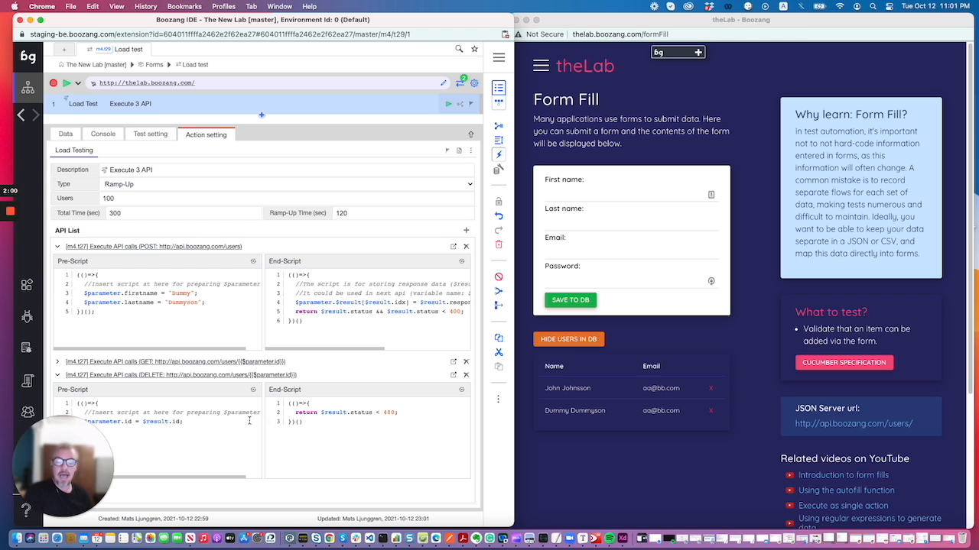
pyautogui.click(57, 247)
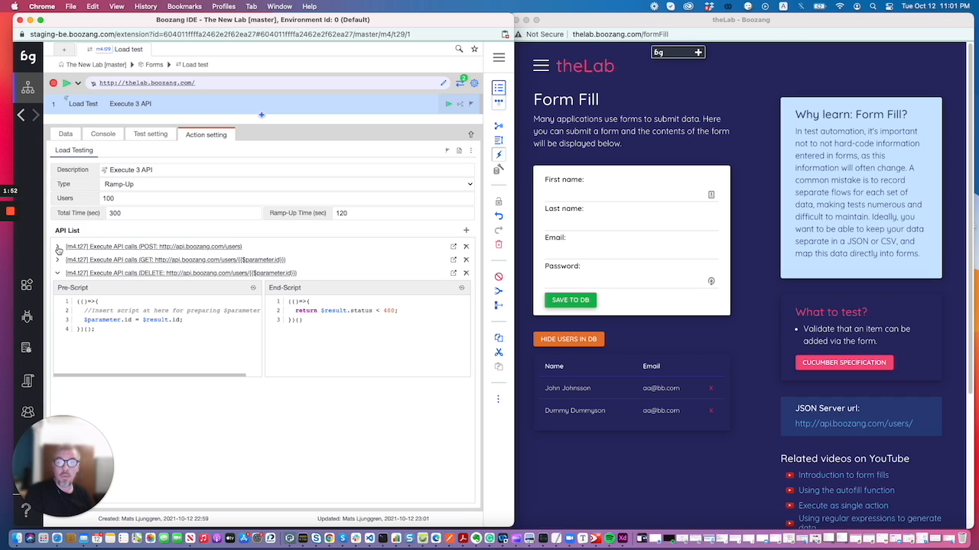
# - Set the load test to 10 users, 30 seconds total time and 10 seconds ramp-up time, and run the test
pyautogui.doubleClick(114, 198)
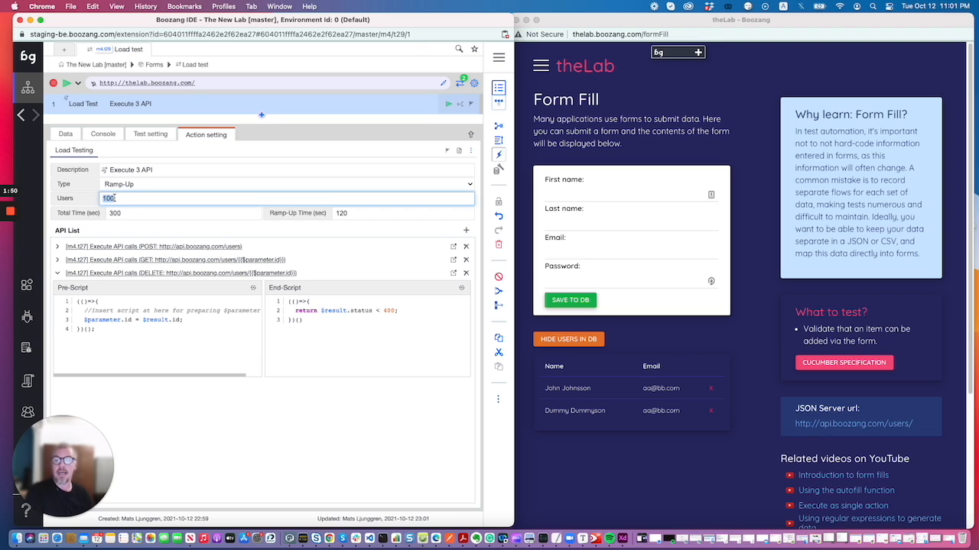
pyautogui.write('10')
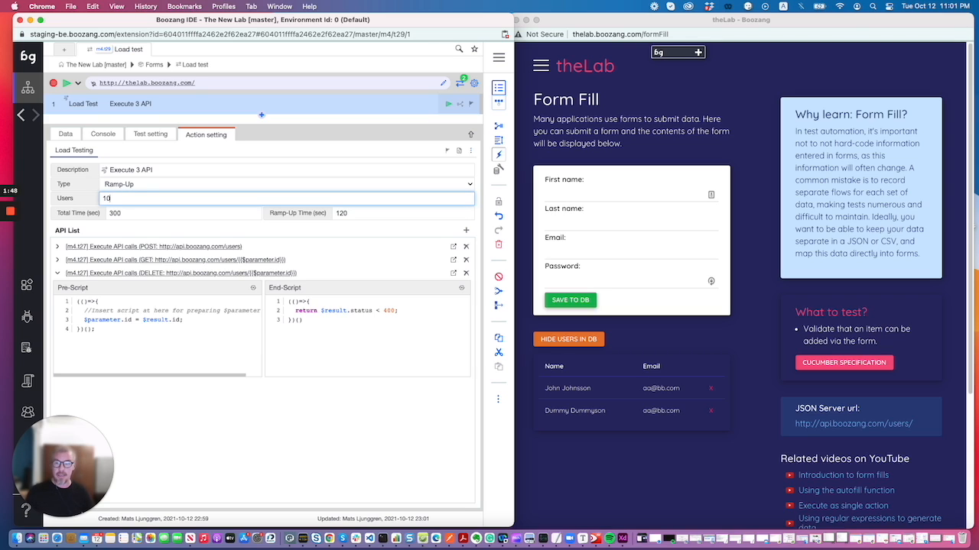
pyautogui.doubleClick(114, 214)
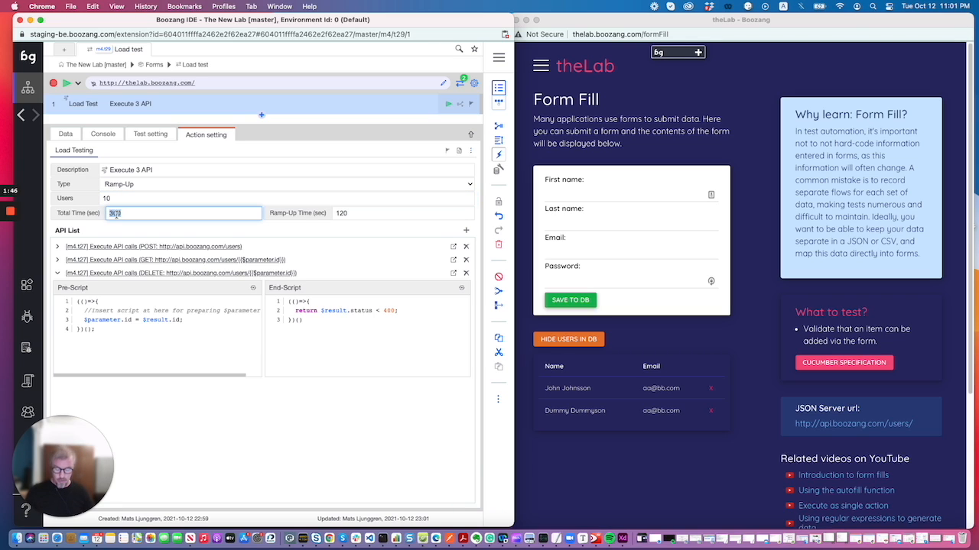
pyautogui.write('30')
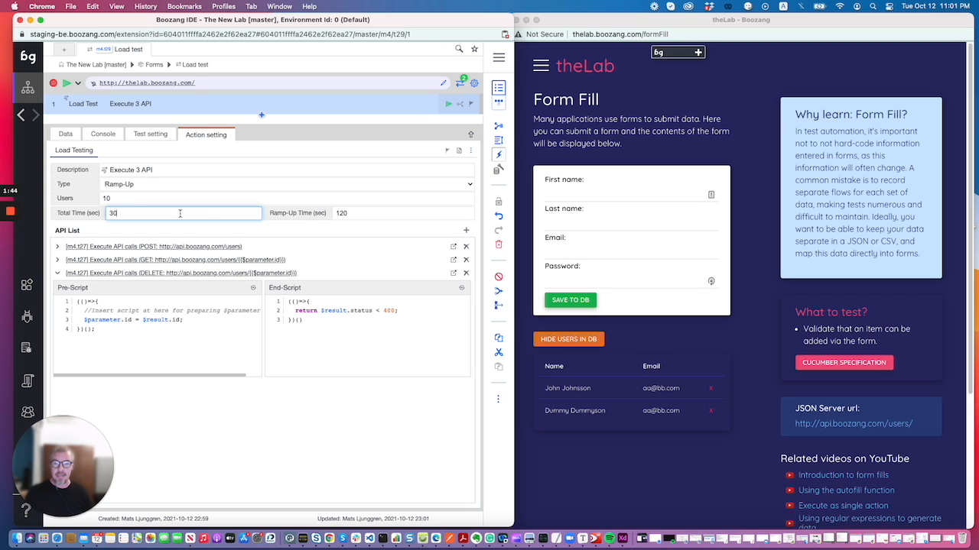
pyautogui.doubleClick(348, 213)
pyautogui.write('1')
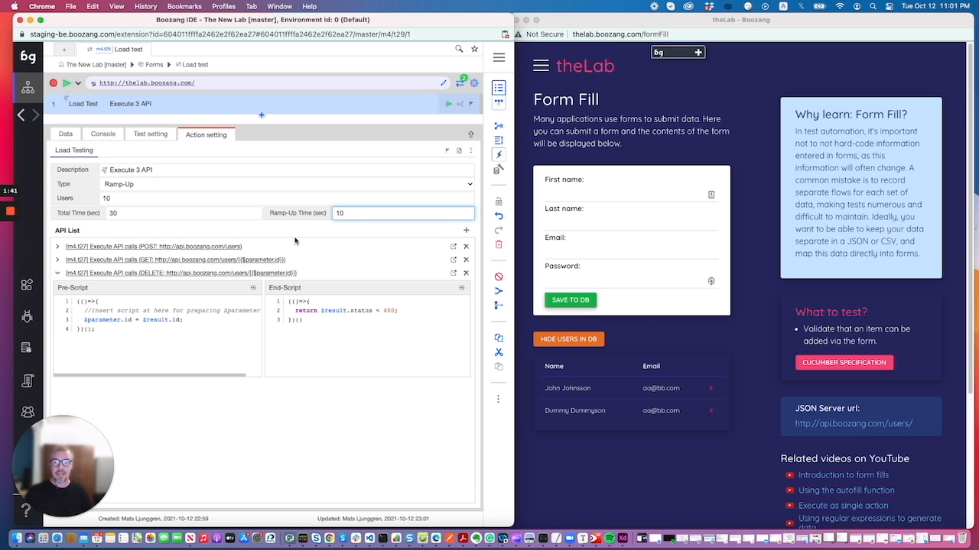
pyautogui.click(66, 83)
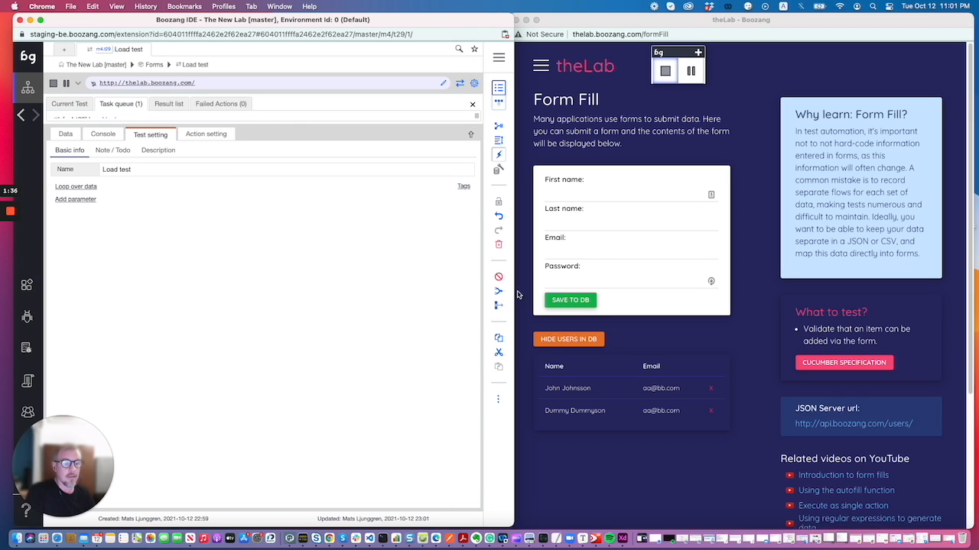
# - Hide and show the users in the database repeatedly on the Form Fill page to monitor the records during the test run
pyautogui.click(564, 339)
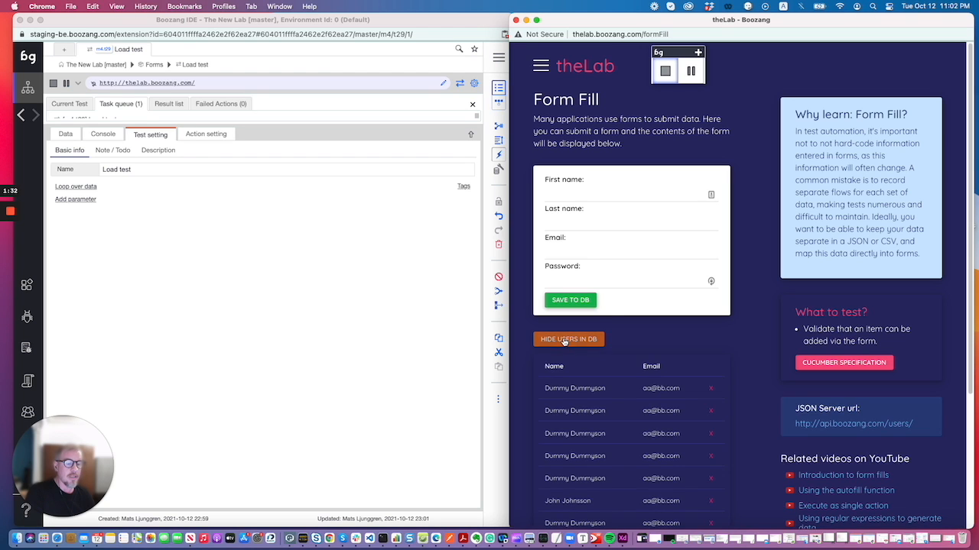
pyautogui.scroll(-2, 567, 343)
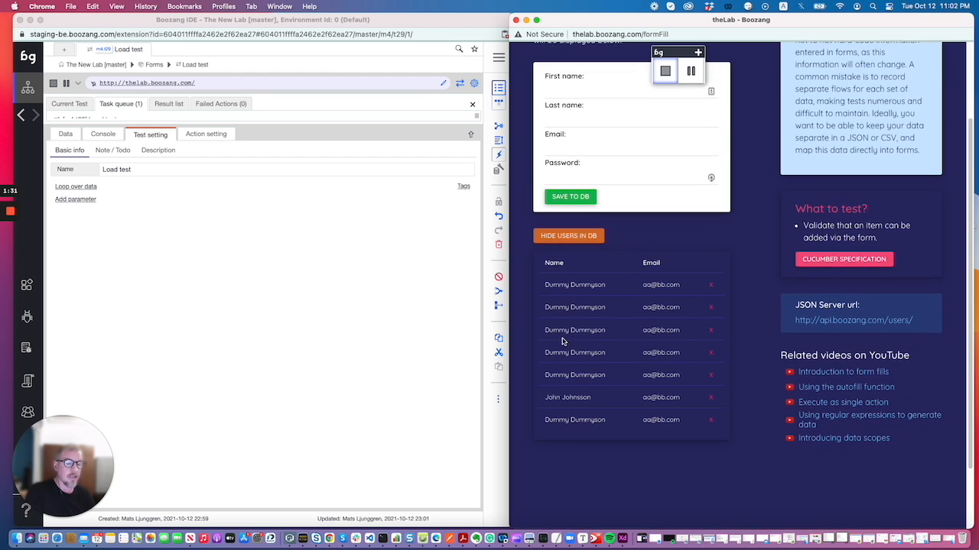
pyautogui.click(571, 237)
pyautogui.click(572, 240)
pyautogui.click(572, 240)
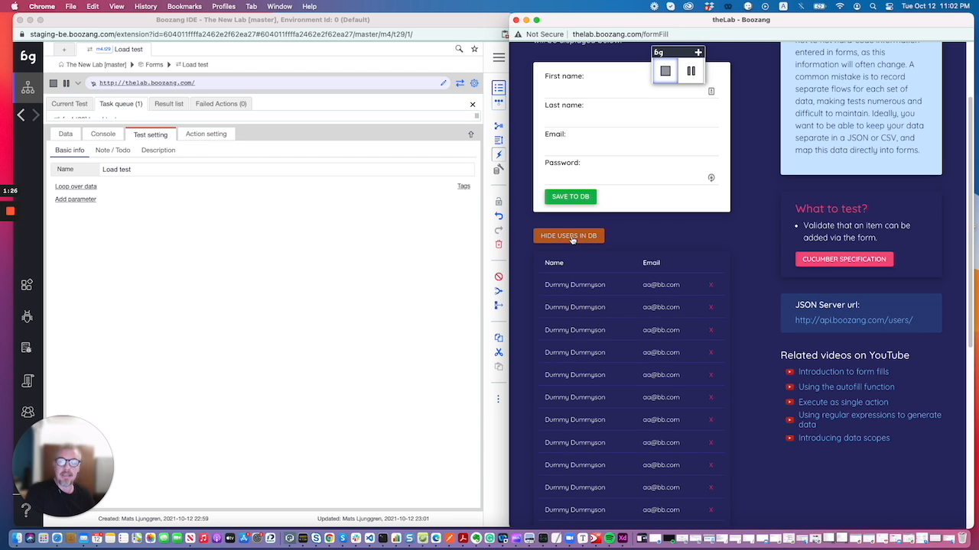
pyautogui.click(572, 239)
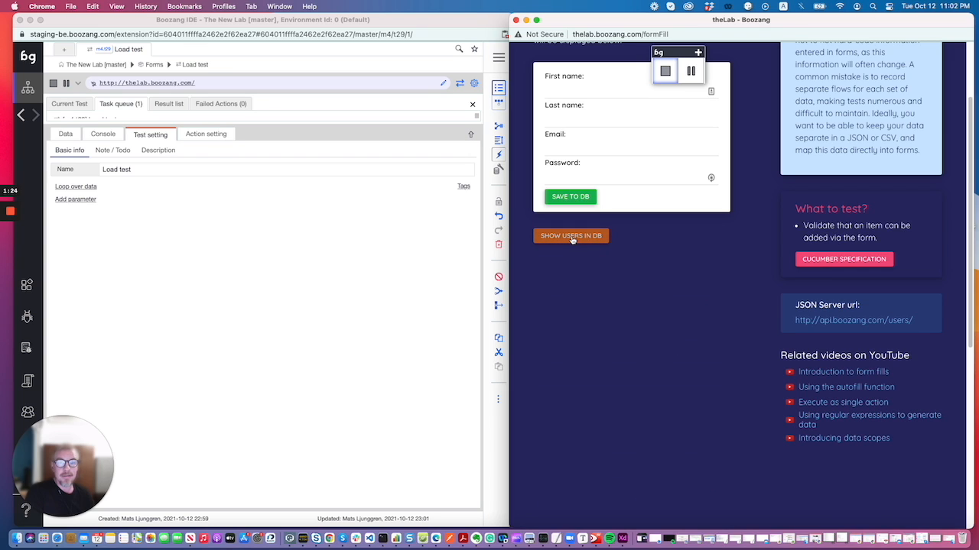
pyautogui.click(572, 239)
pyautogui.click(572, 239)
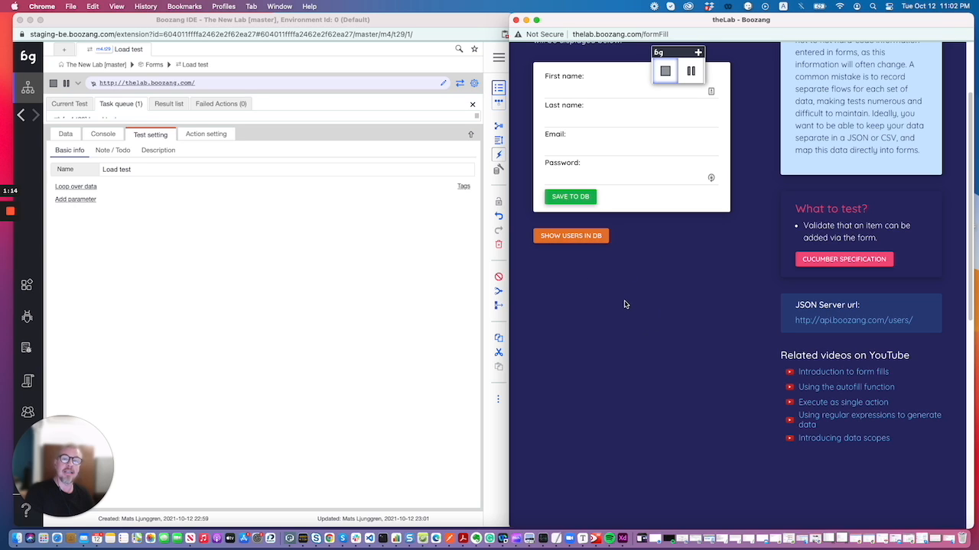
pyautogui.click(576, 238)
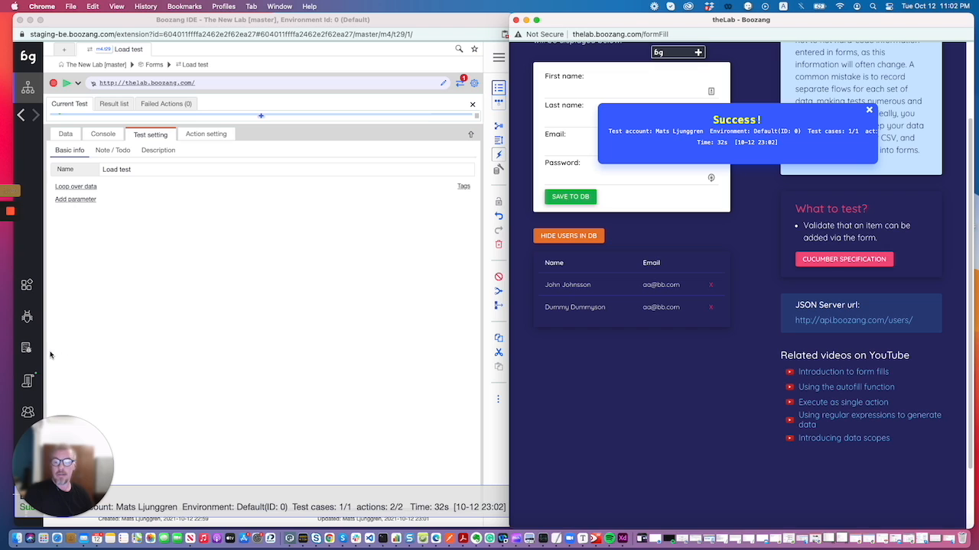
# - Open the reports for the last test result and display its Ramp-Up report
pyautogui.click(31, 380)
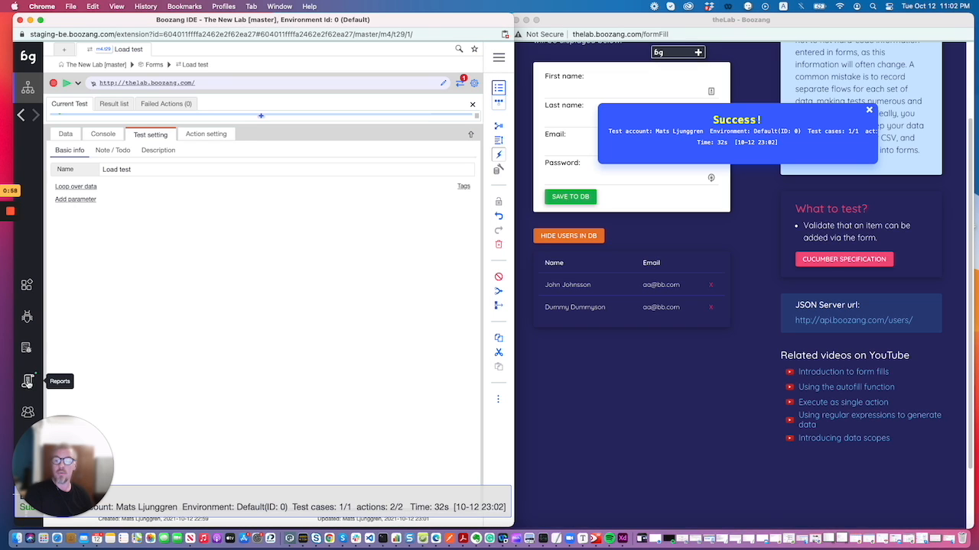
pyautogui.click(27, 381)
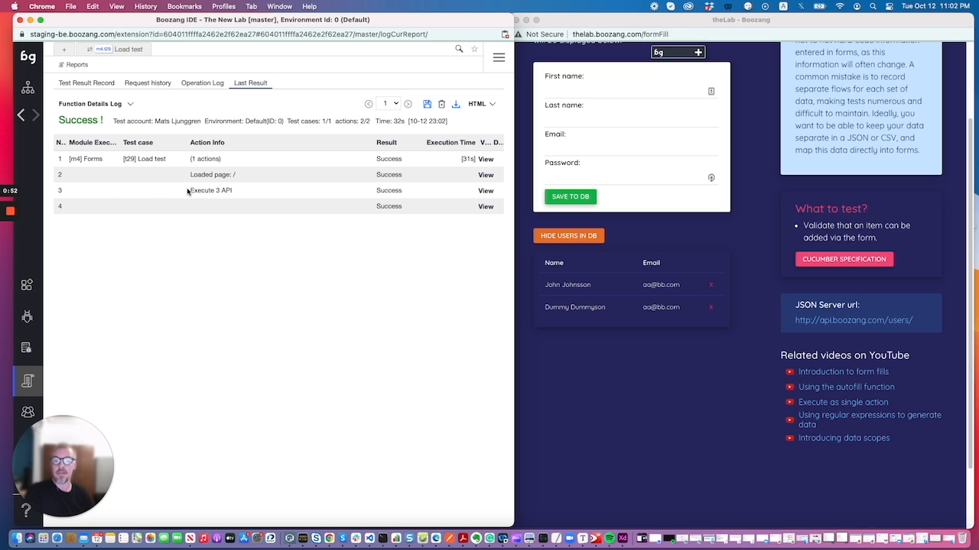
pyautogui.click(130, 103)
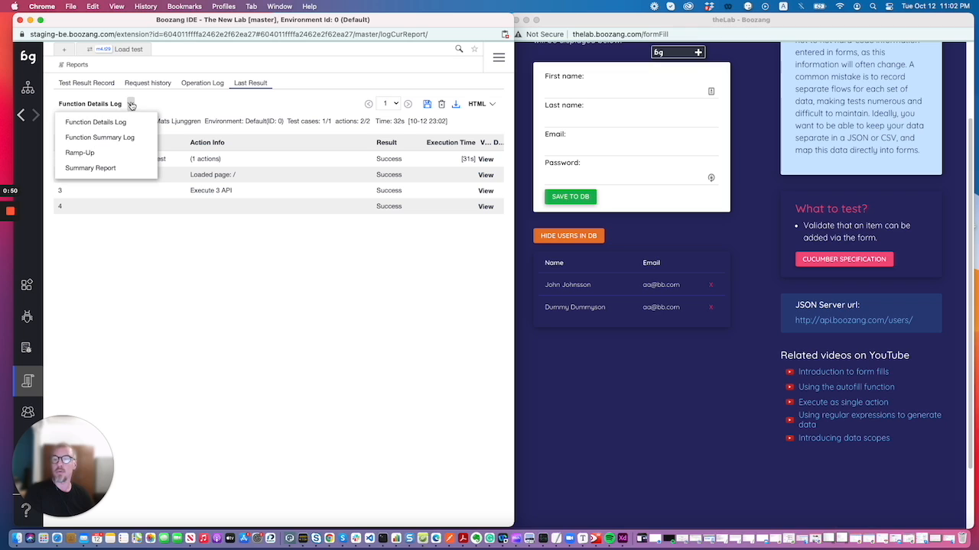
pyautogui.click(91, 153)
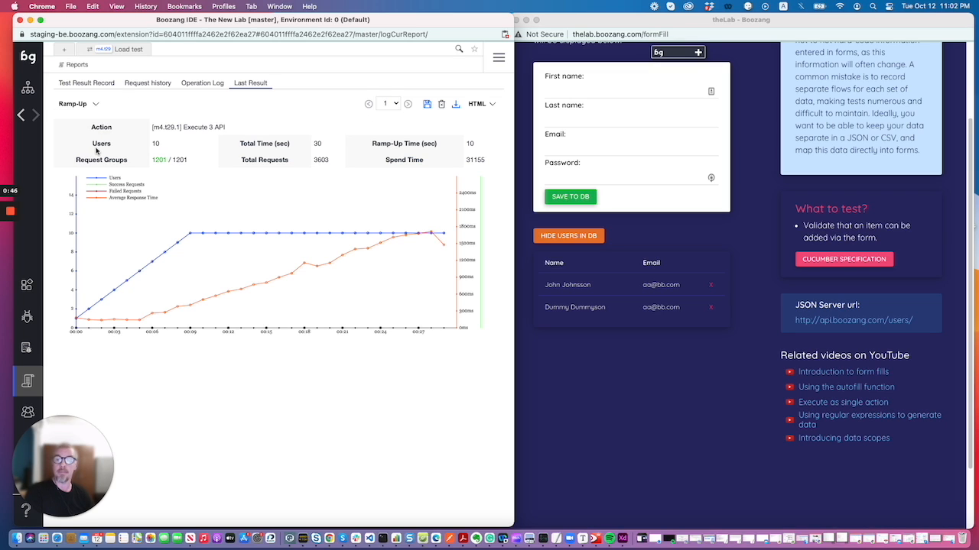